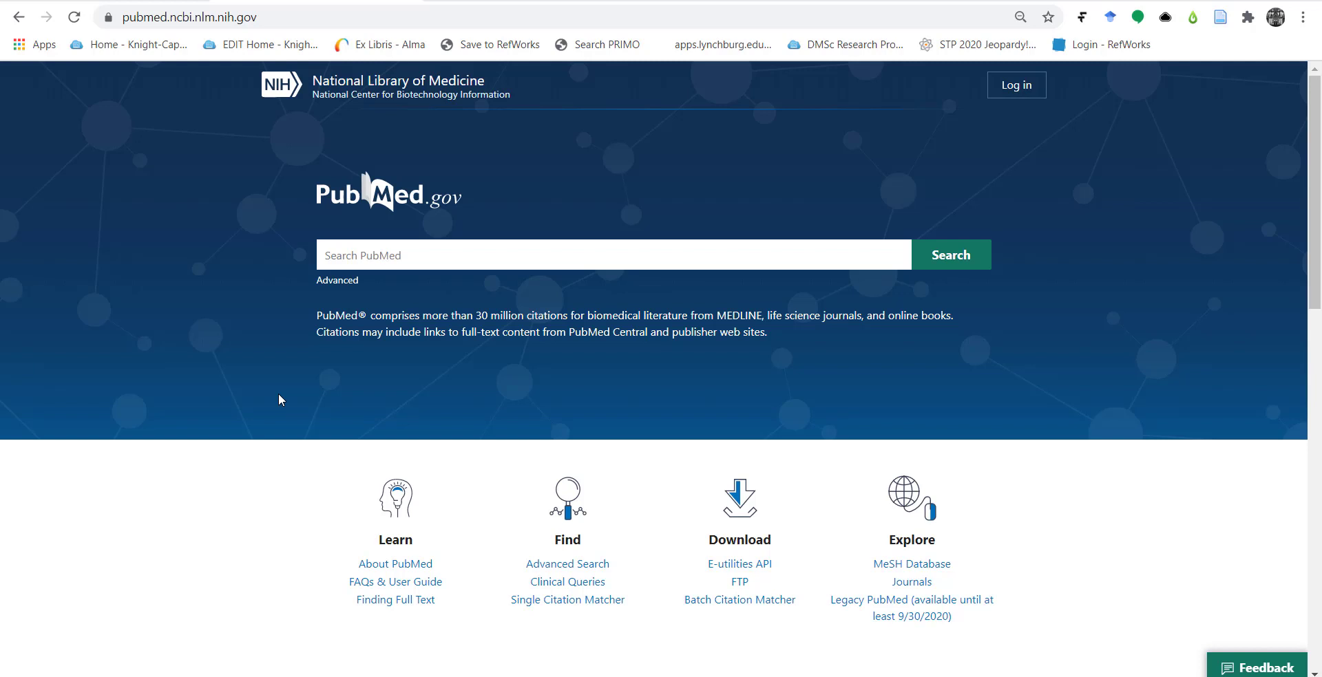
Search PubMed for 'covid 19' using the search suggestion
left_click(385, 255)
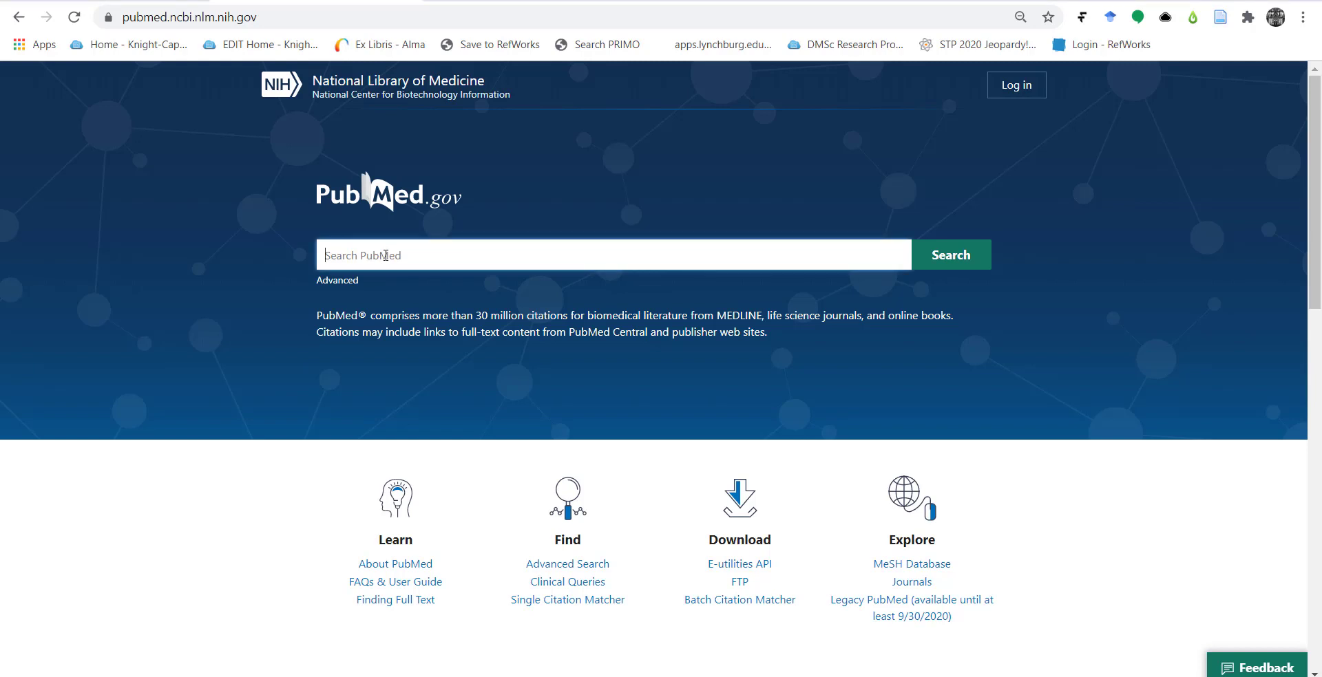
type("covid")
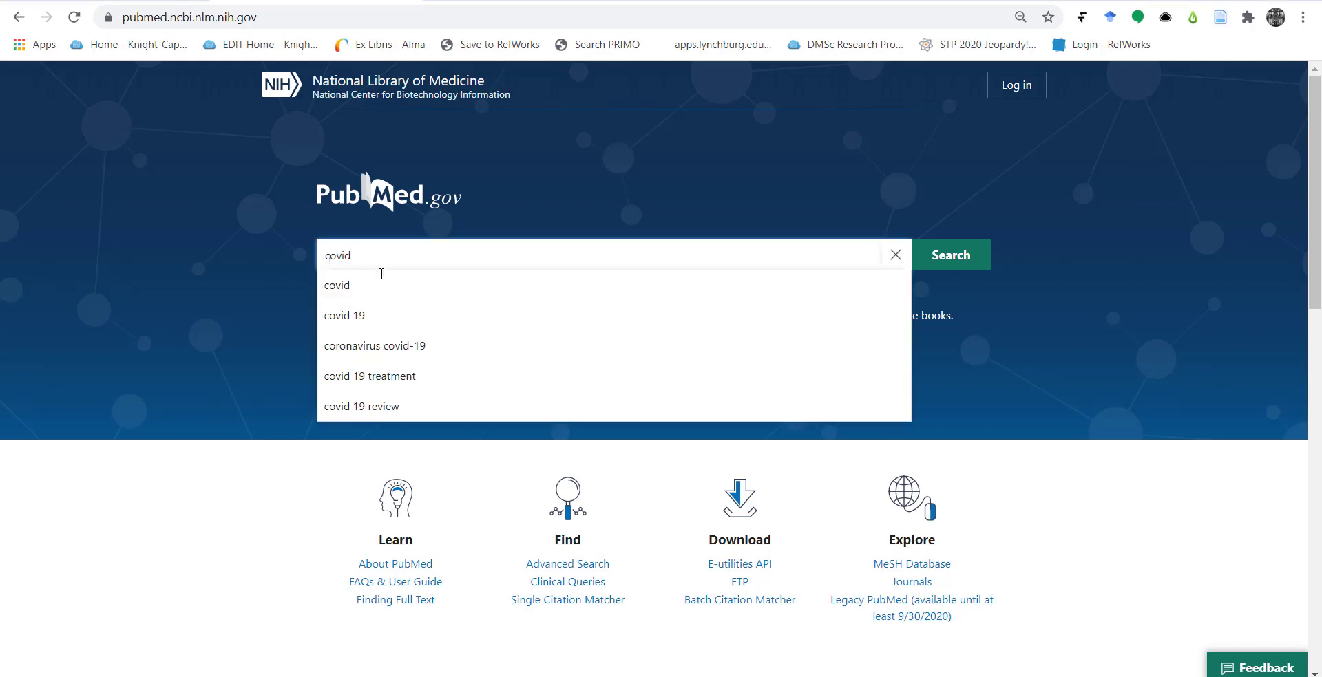
left_click(360, 315)
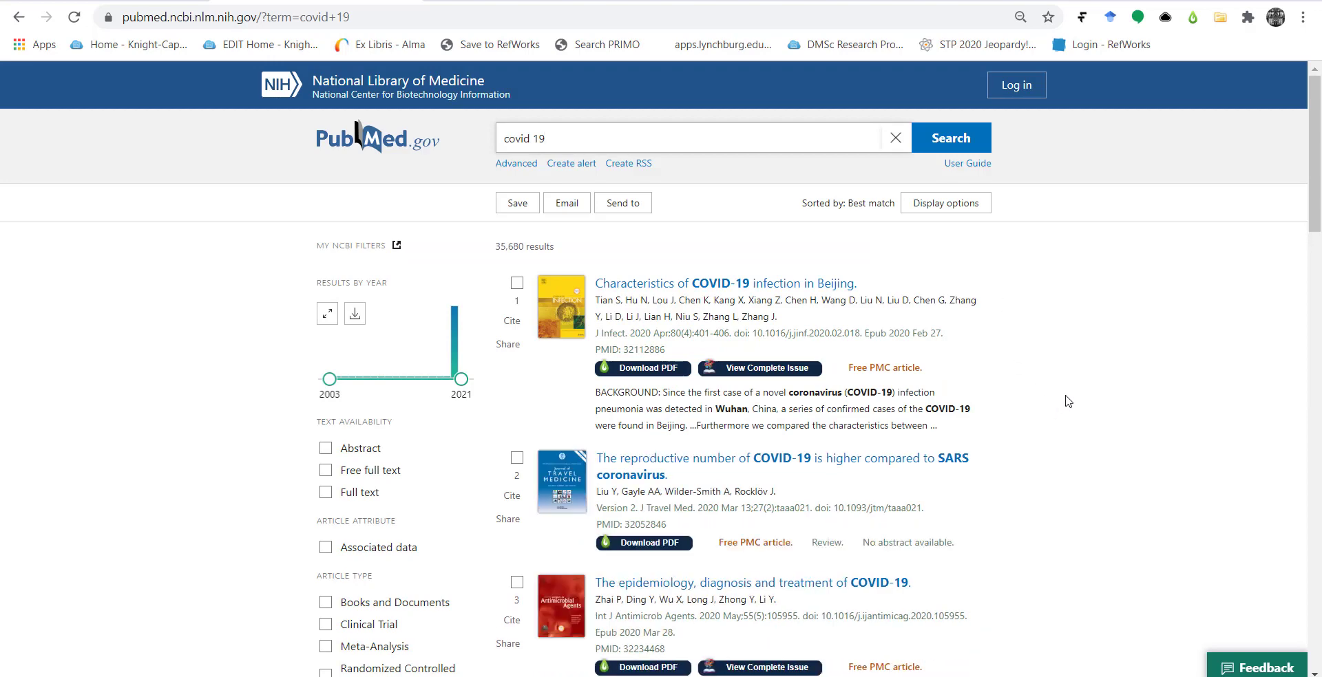
Select the first three results: Beijing infection, reproductive number, and epidemiology articles
scroll(1068, 402, "down", 1)
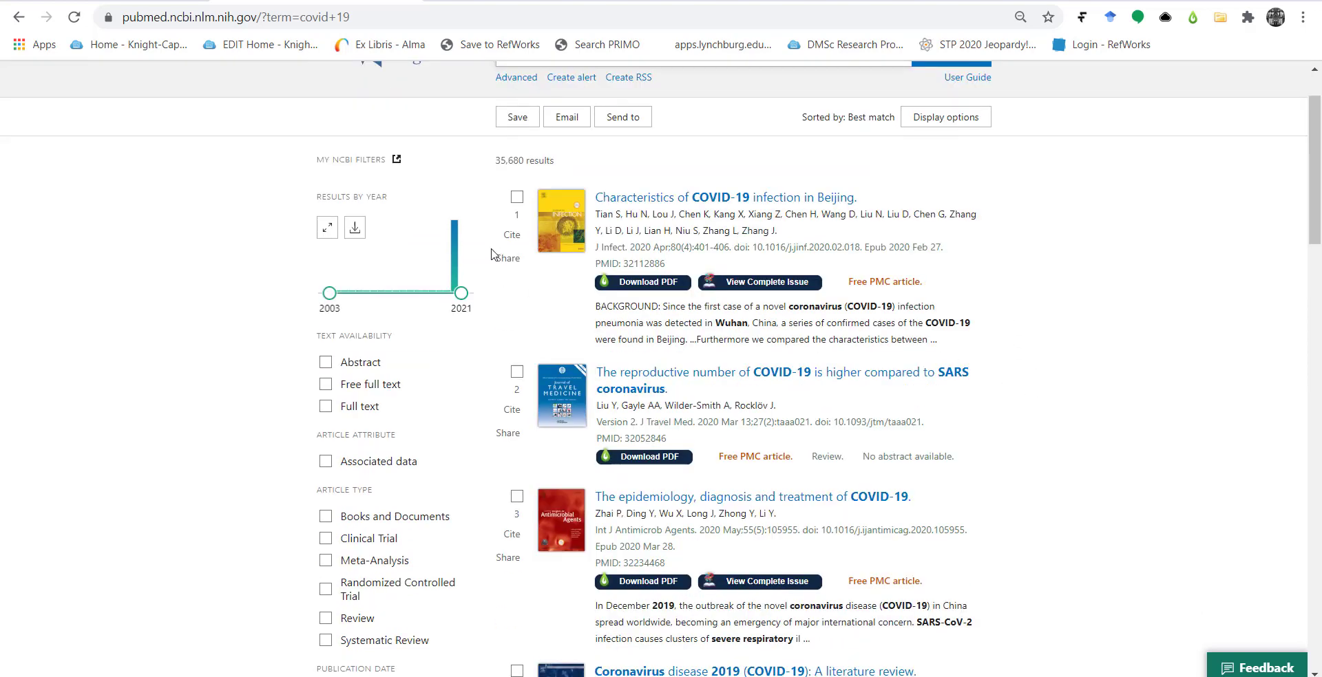
left_click(517, 199)
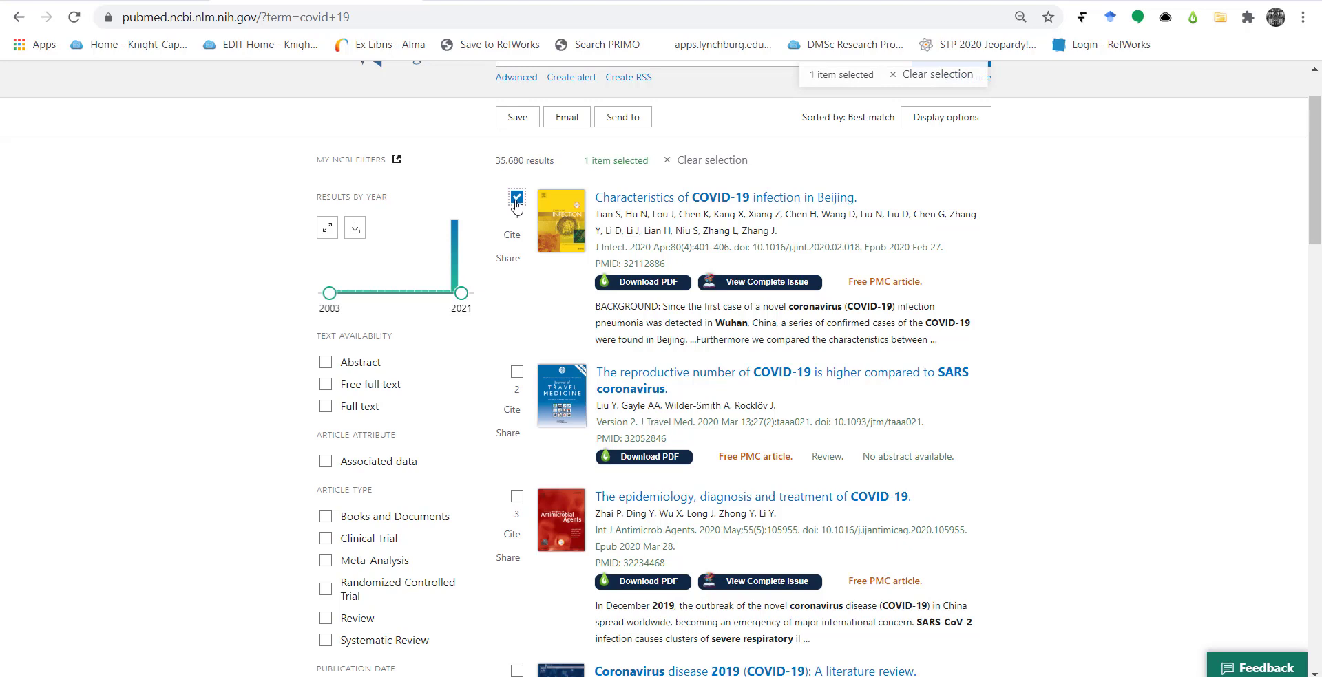
left_click(517, 373)
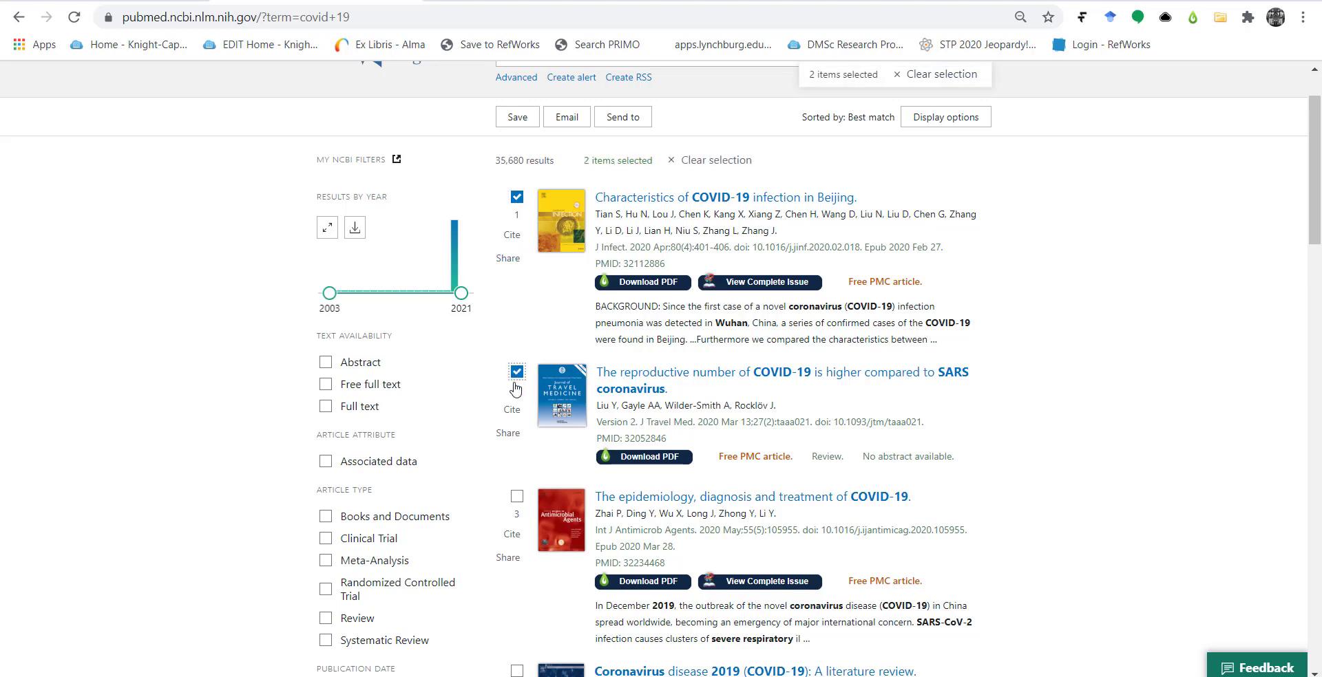
left_click(517, 498)
scroll(1036, 439, "up", 2)
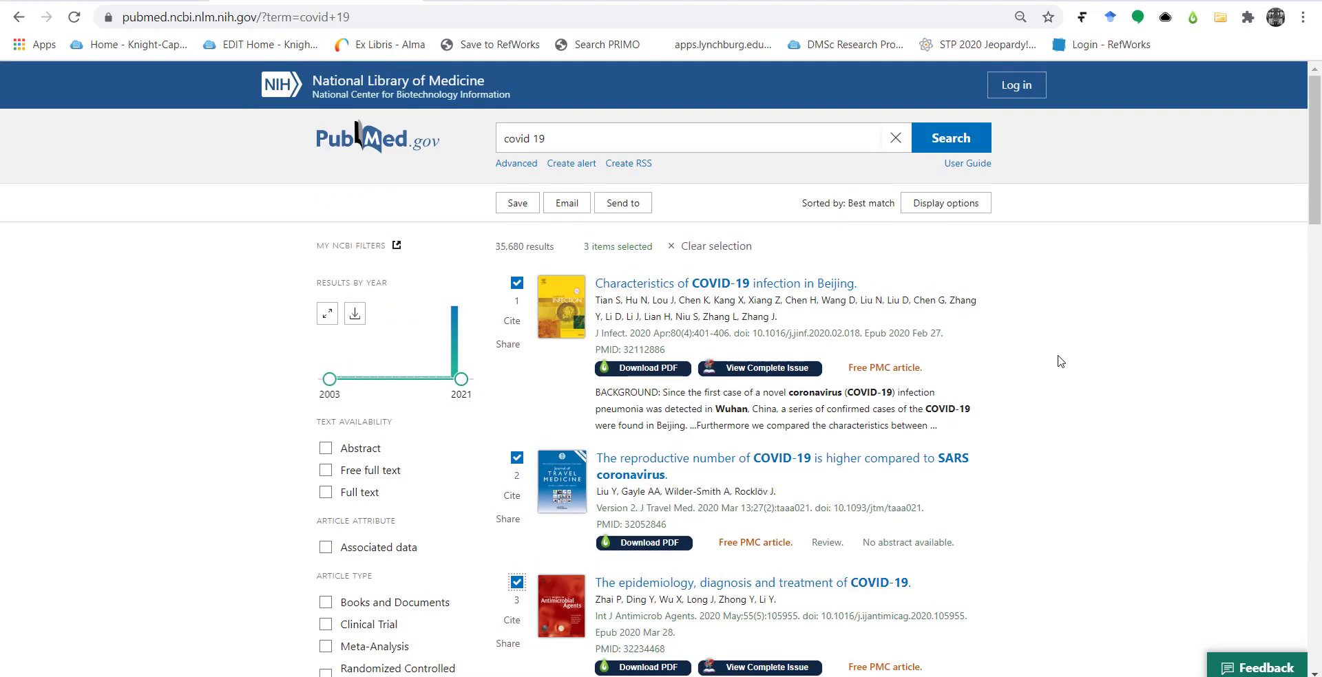
Send the three selected citations to the PubMed Clipboard
left_click(632, 211)
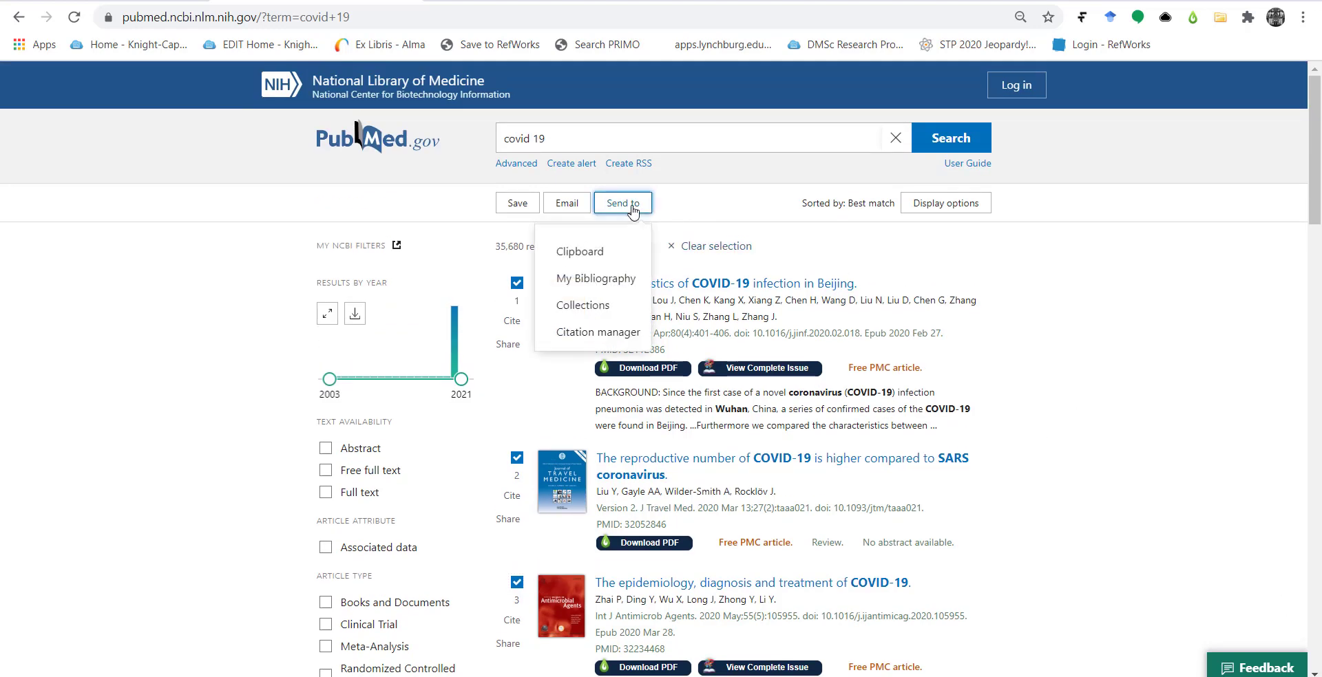
left_click(580, 252)
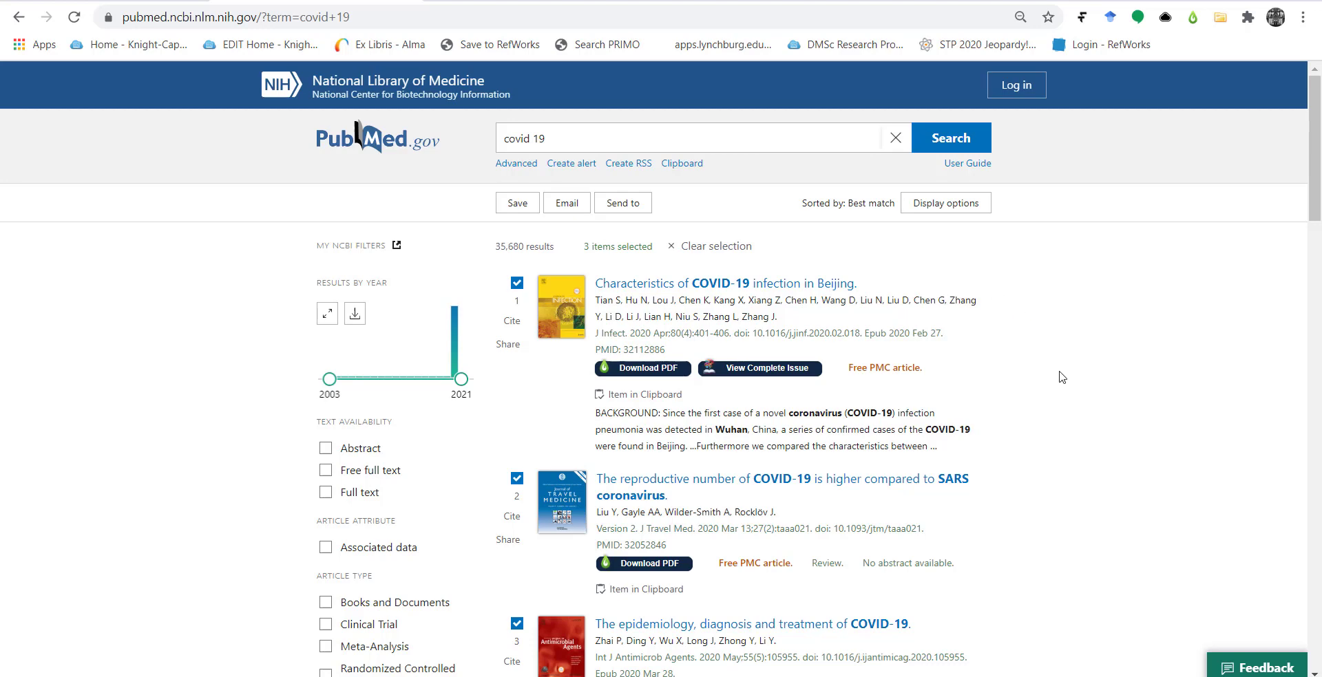
Go to the Clipboard, review the three saved citations, and bring up the Send to choices
left_click(686, 164)
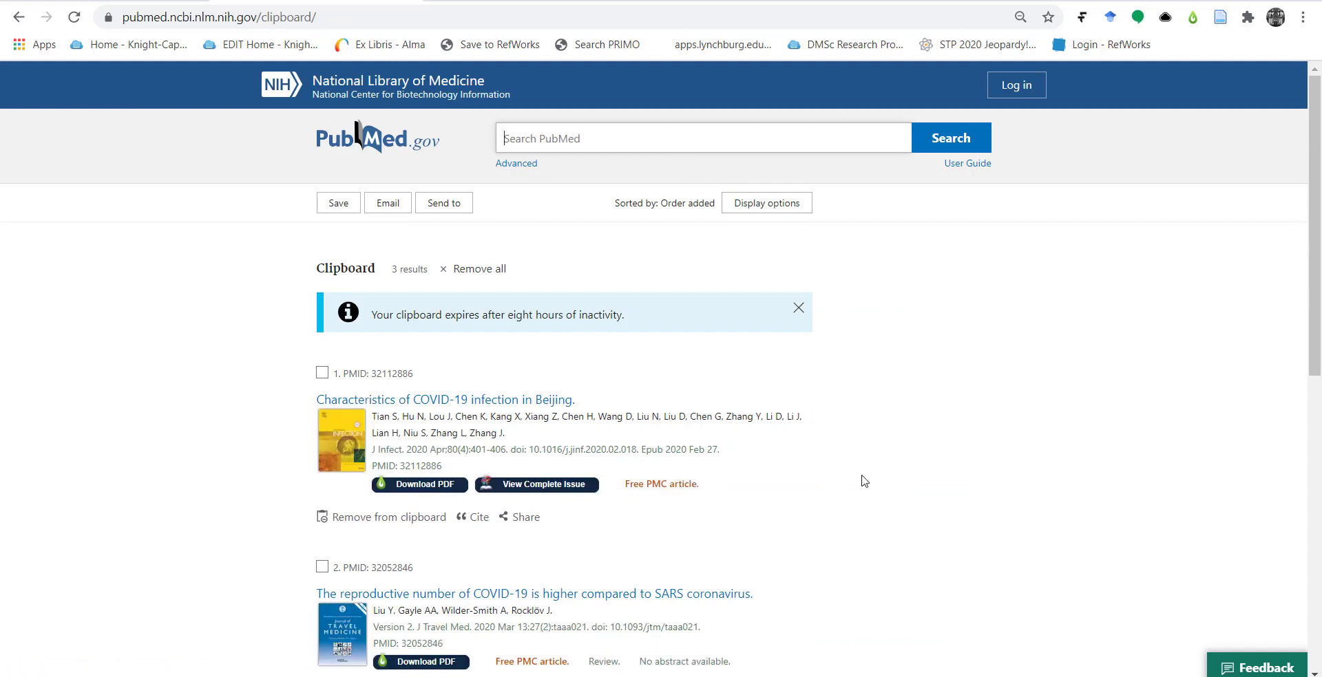
scroll(863, 480, "down", 1)
scroll(863, 480, "down", 1)
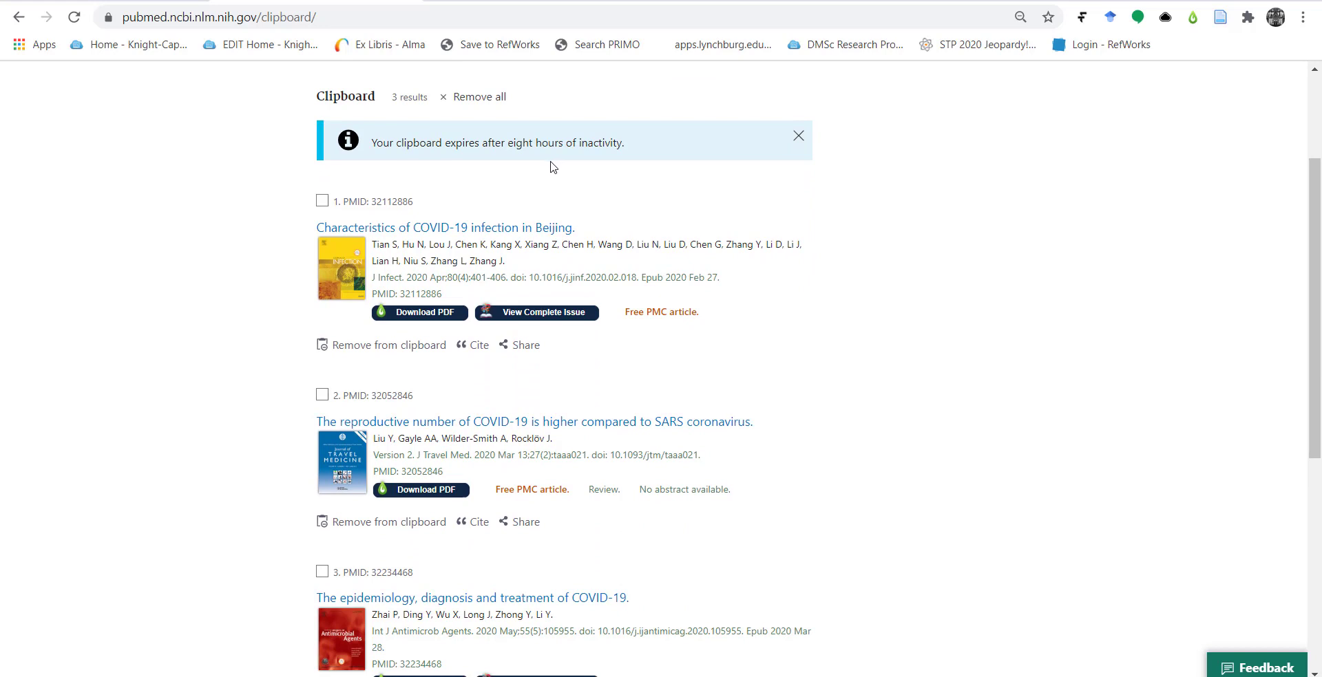
scroll(935, 379, "up", 1)
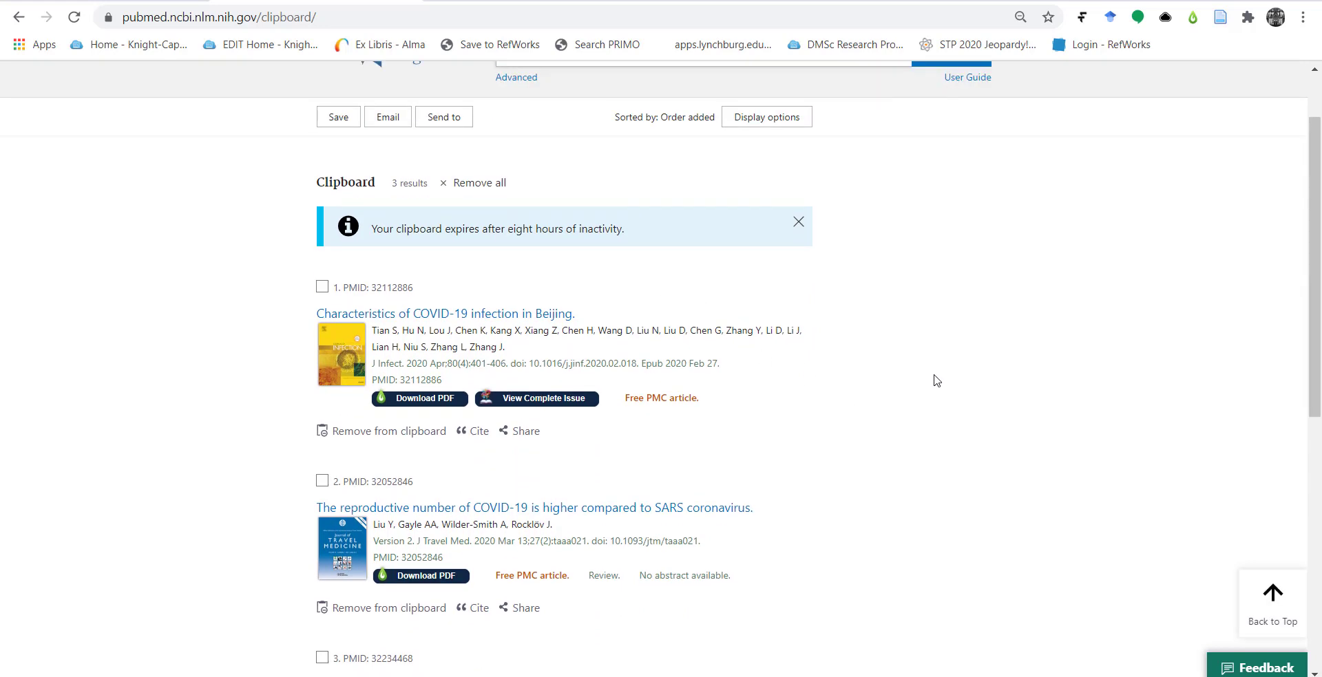
scroll(935, 379, "up", 1)
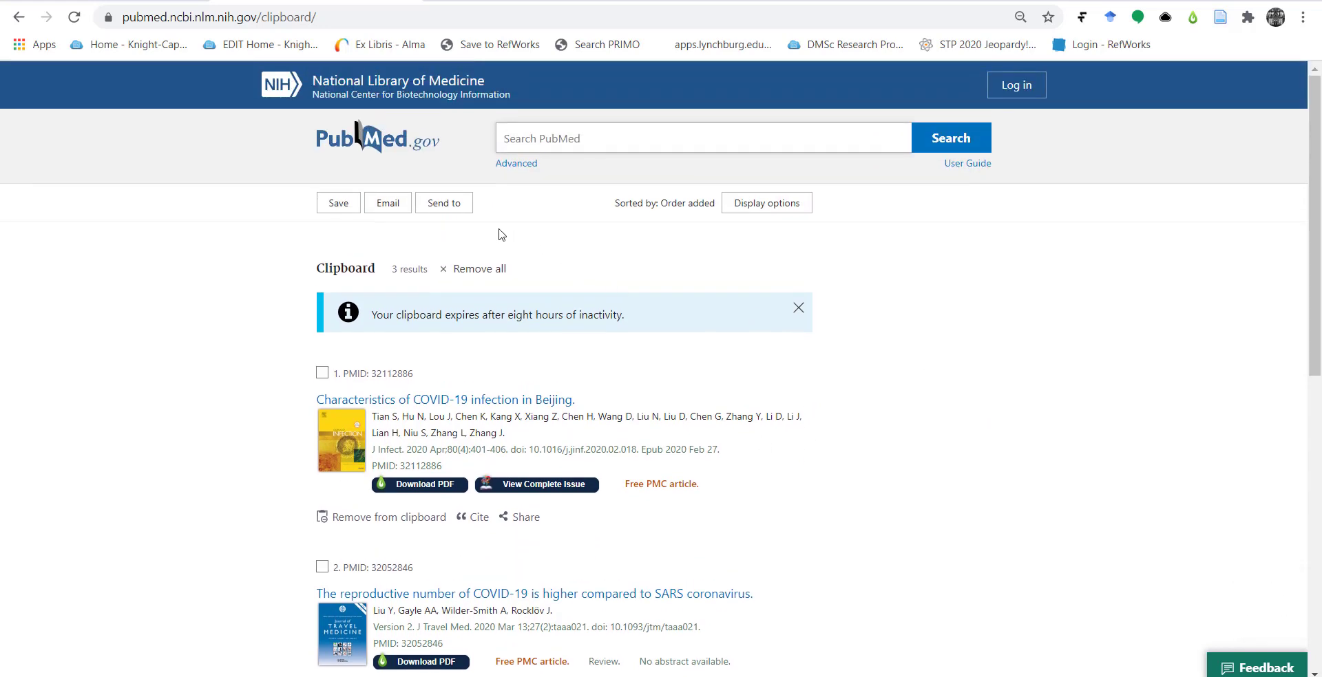
left_click(444, 206)
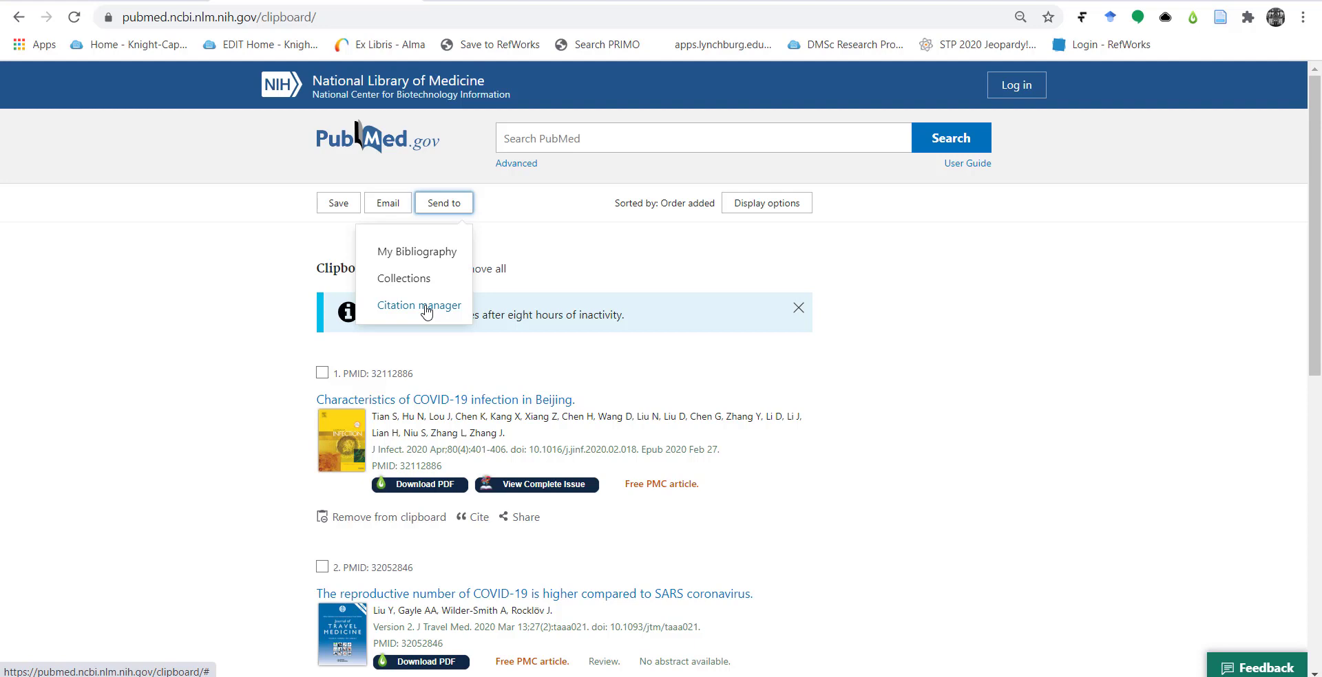
Export all Clipboard citations as a Citation manager file, keeping Selection as All results
left_click(426, 309)
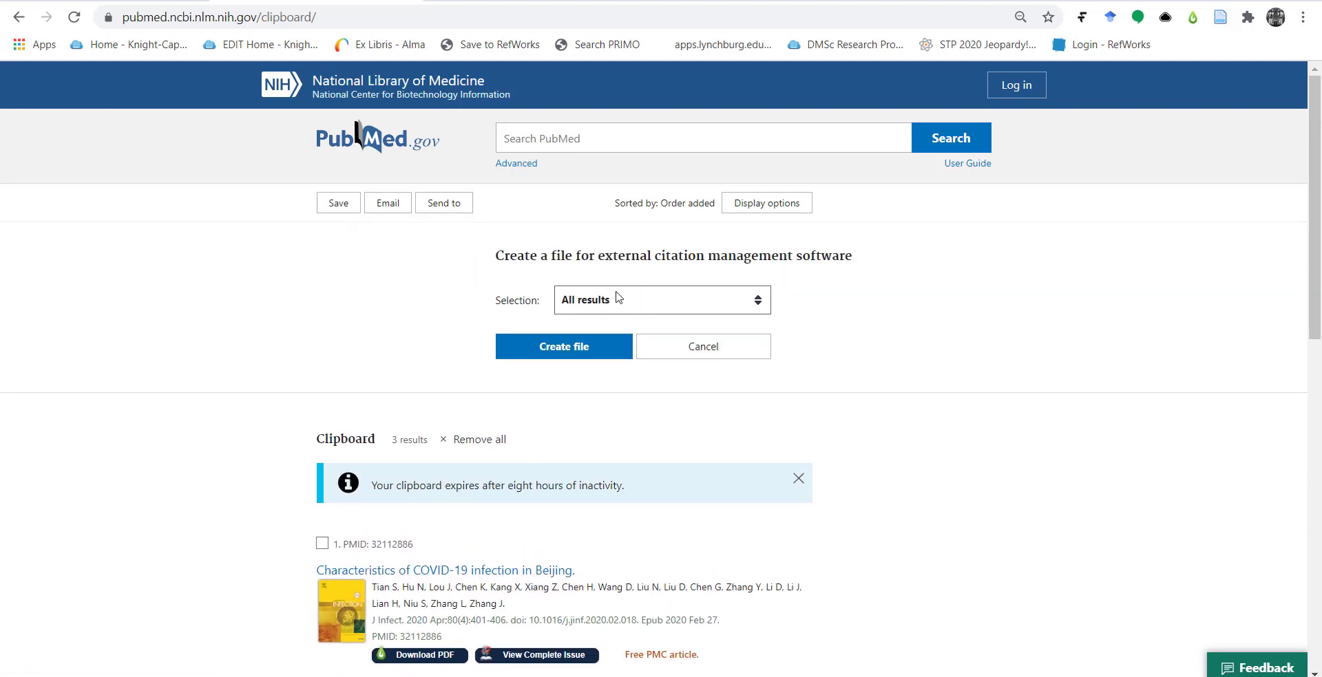
left_click(627, 305)
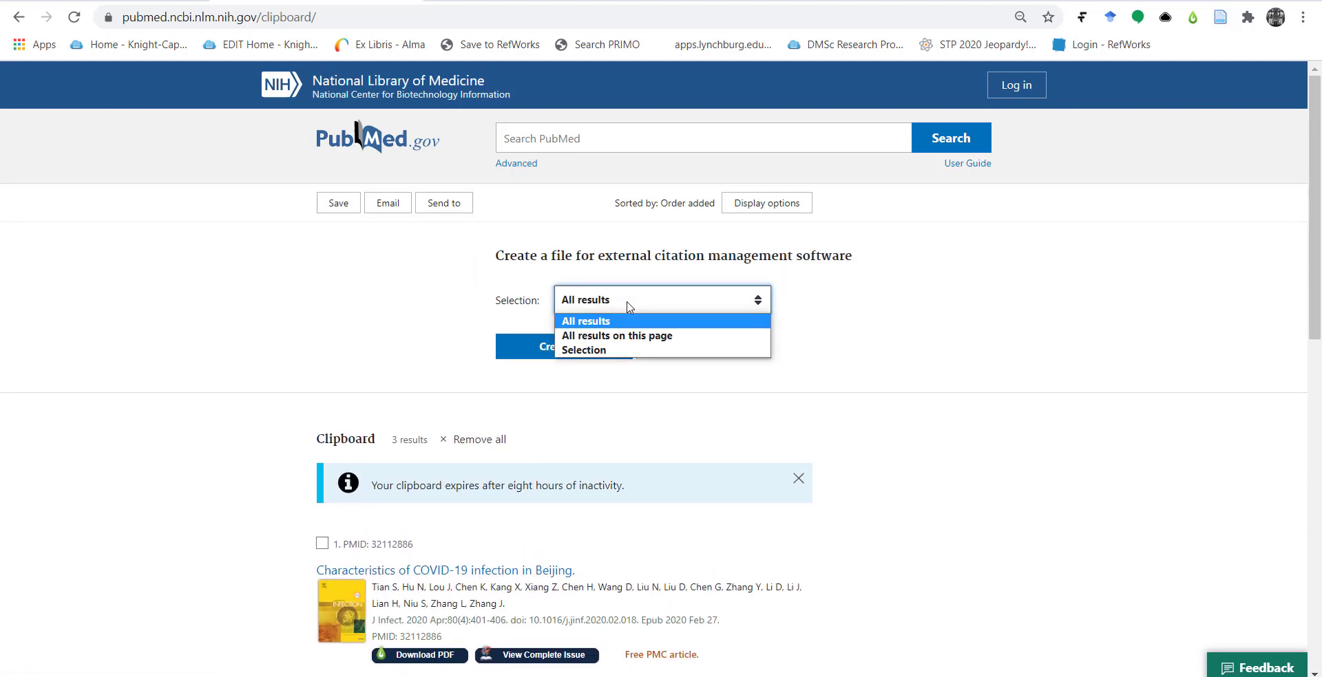
left_click(627, 305)
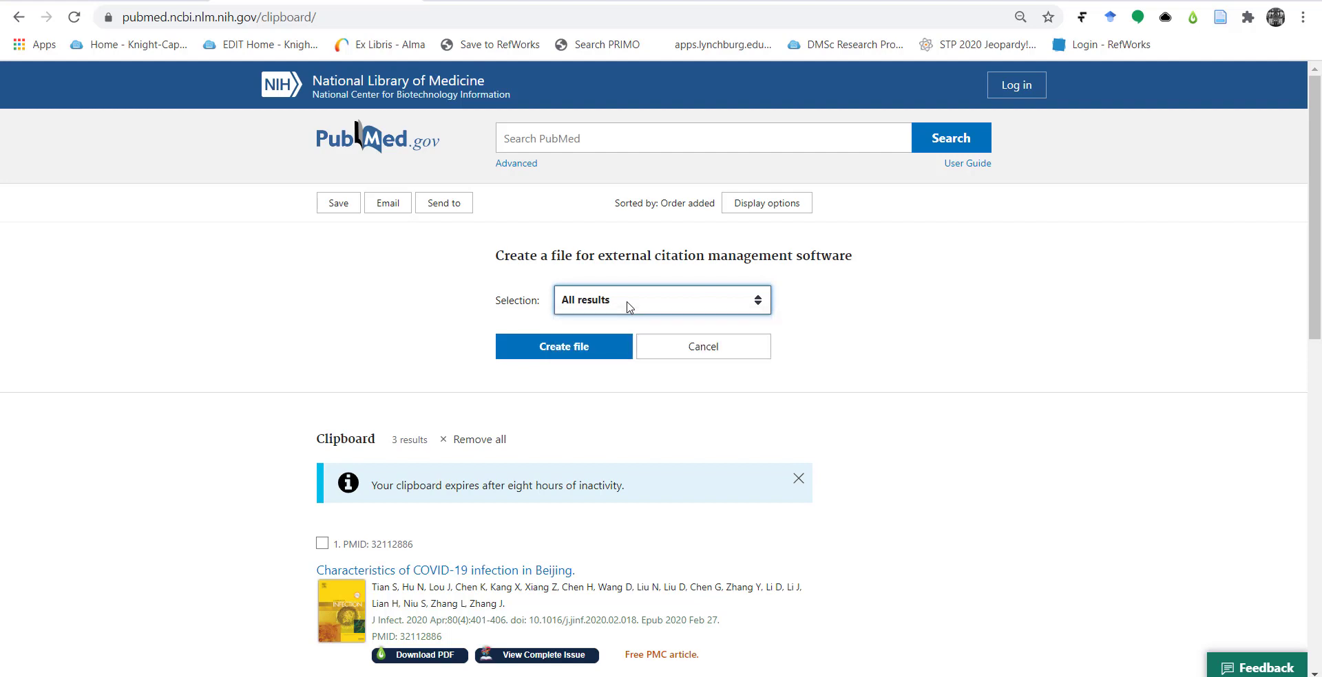
left_click(570, 348)
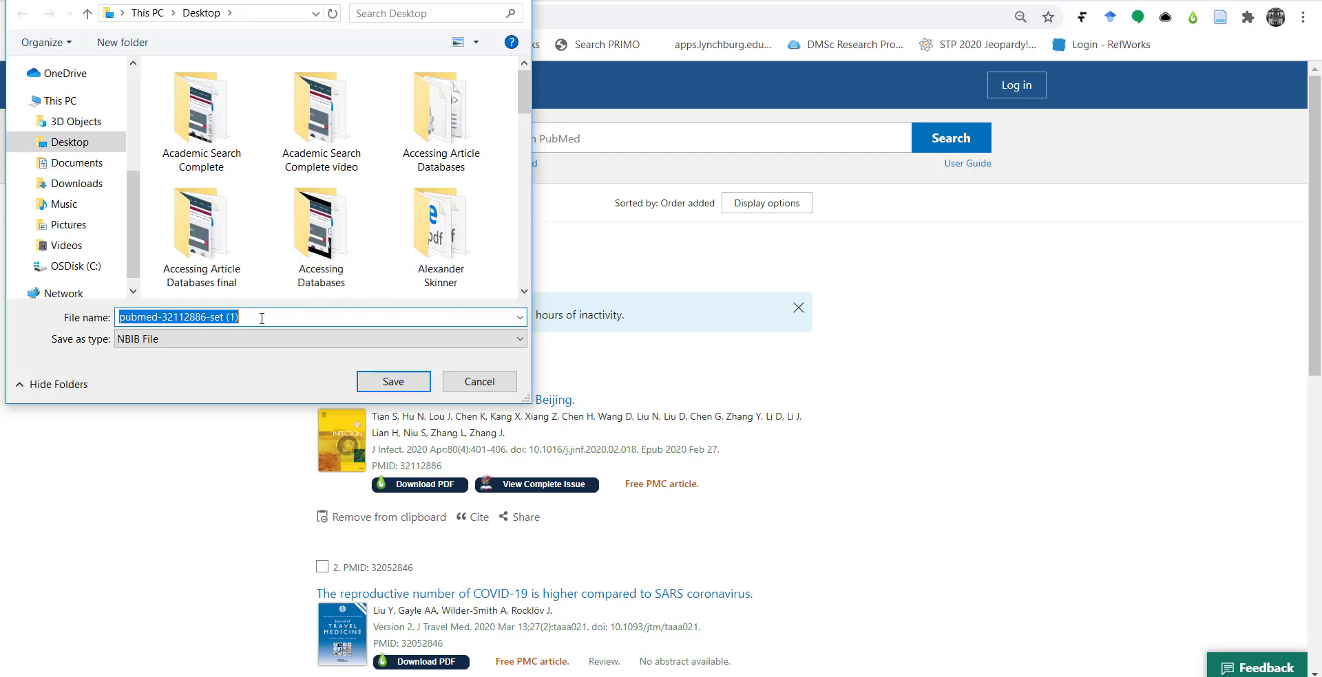
Save the export to the Desktop as 'covid 19 articles.nbib'
type("cov")
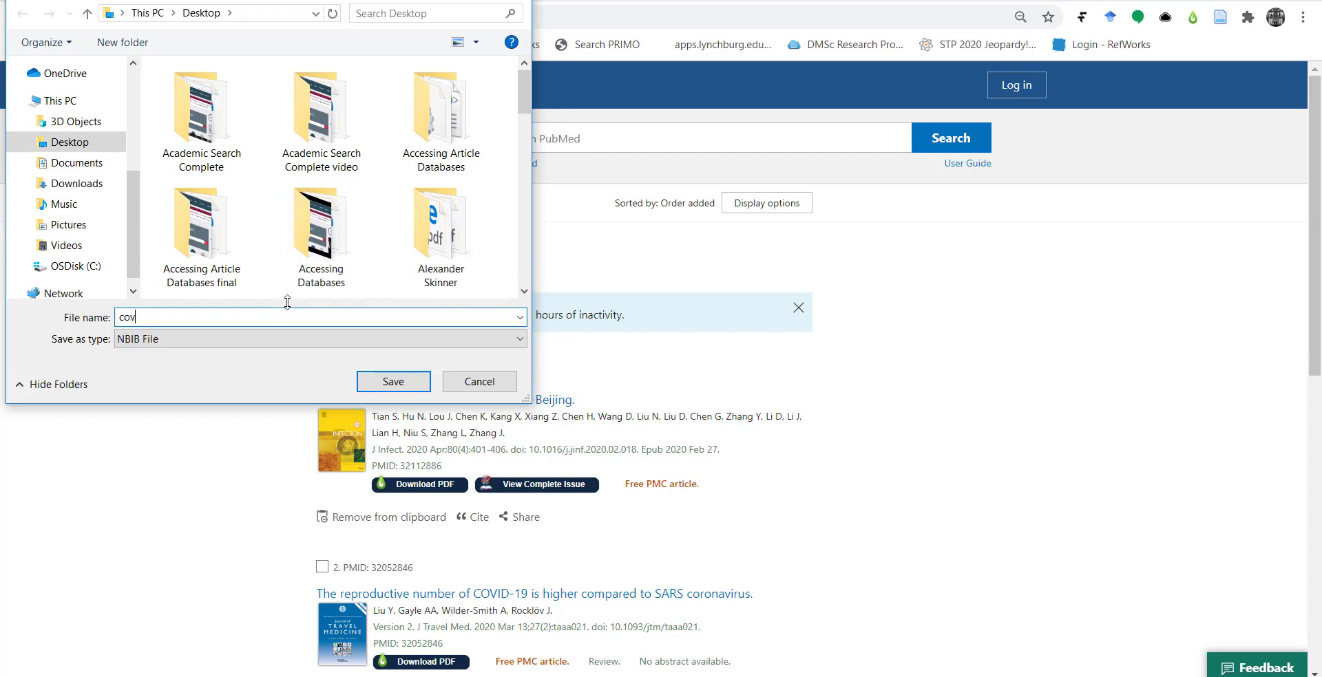
type("id 19 ar")
type("ticles")
left_click(377, 385)
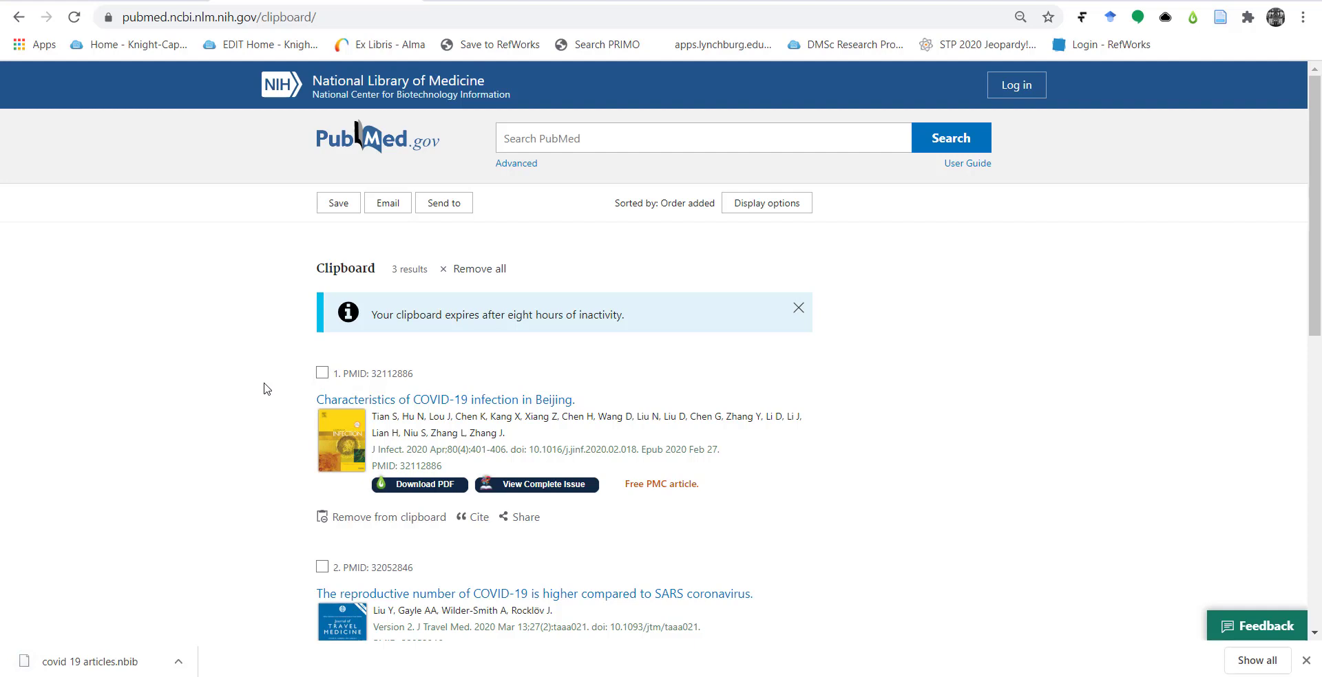
Sign in to RefWorks with the saved university email and the account password
left_click(1082, 45)
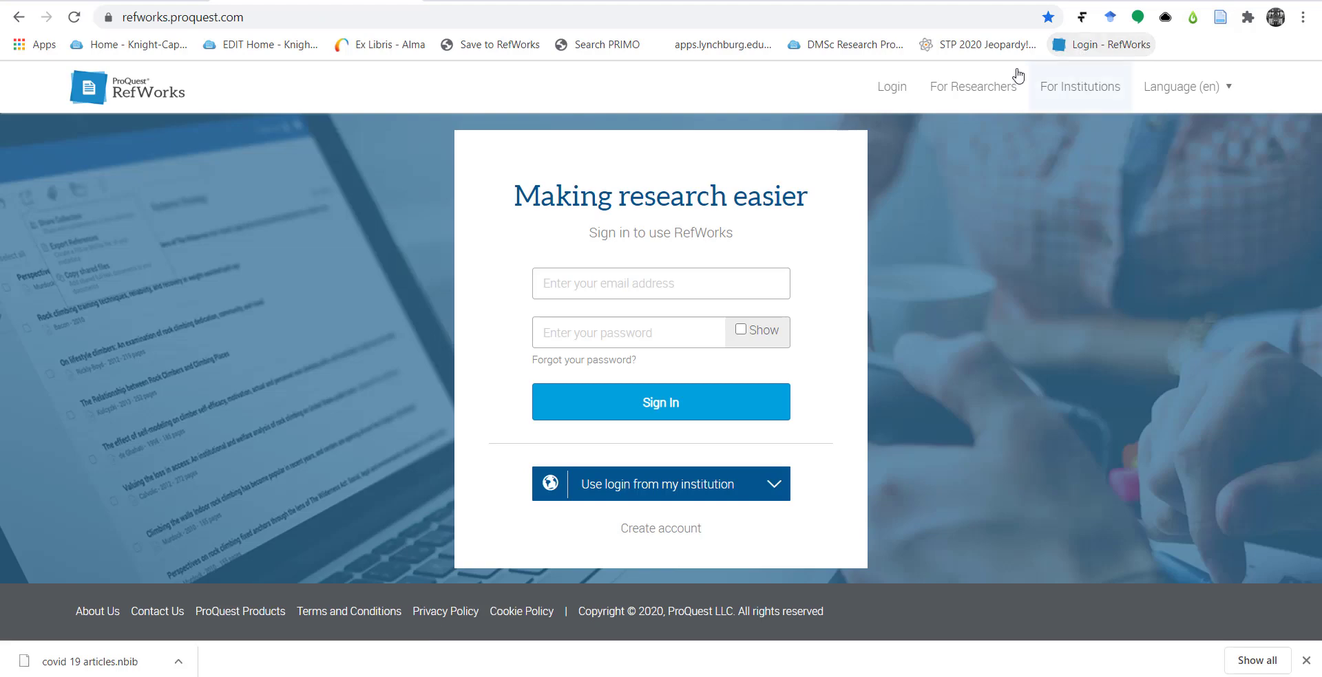
left_click(678, 284)
key("Down")
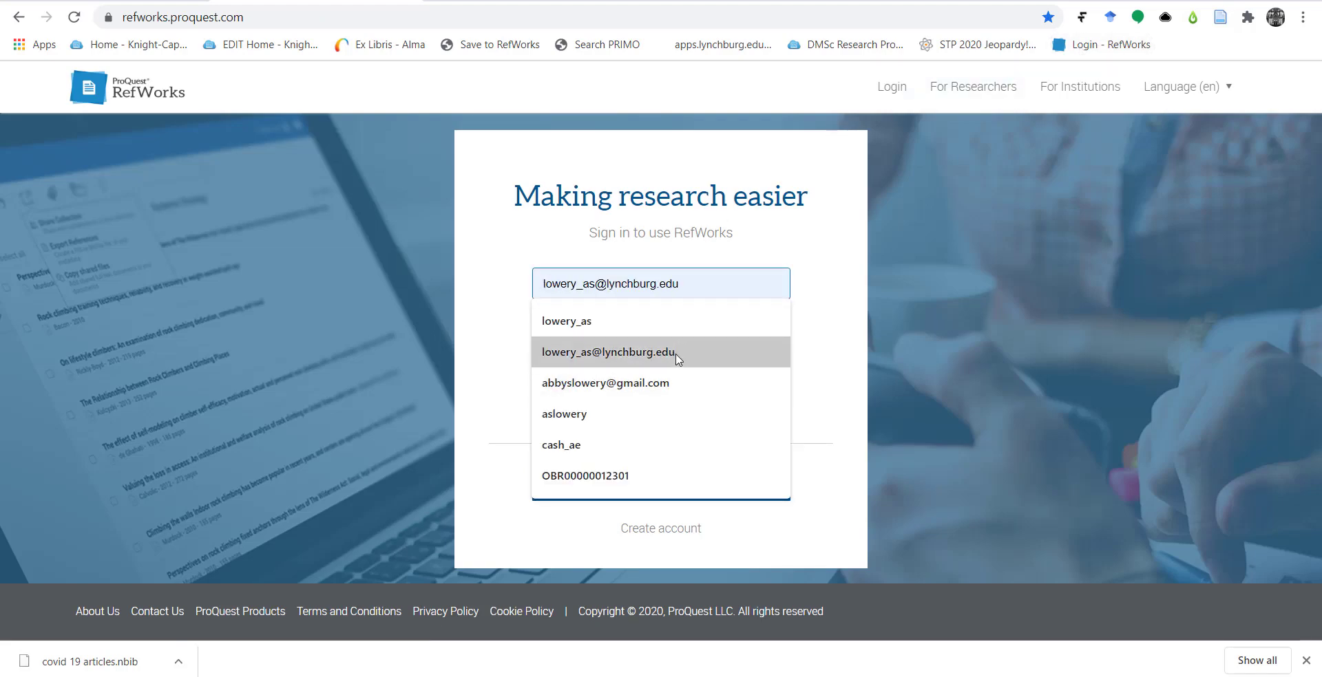
left_click(675, 355)
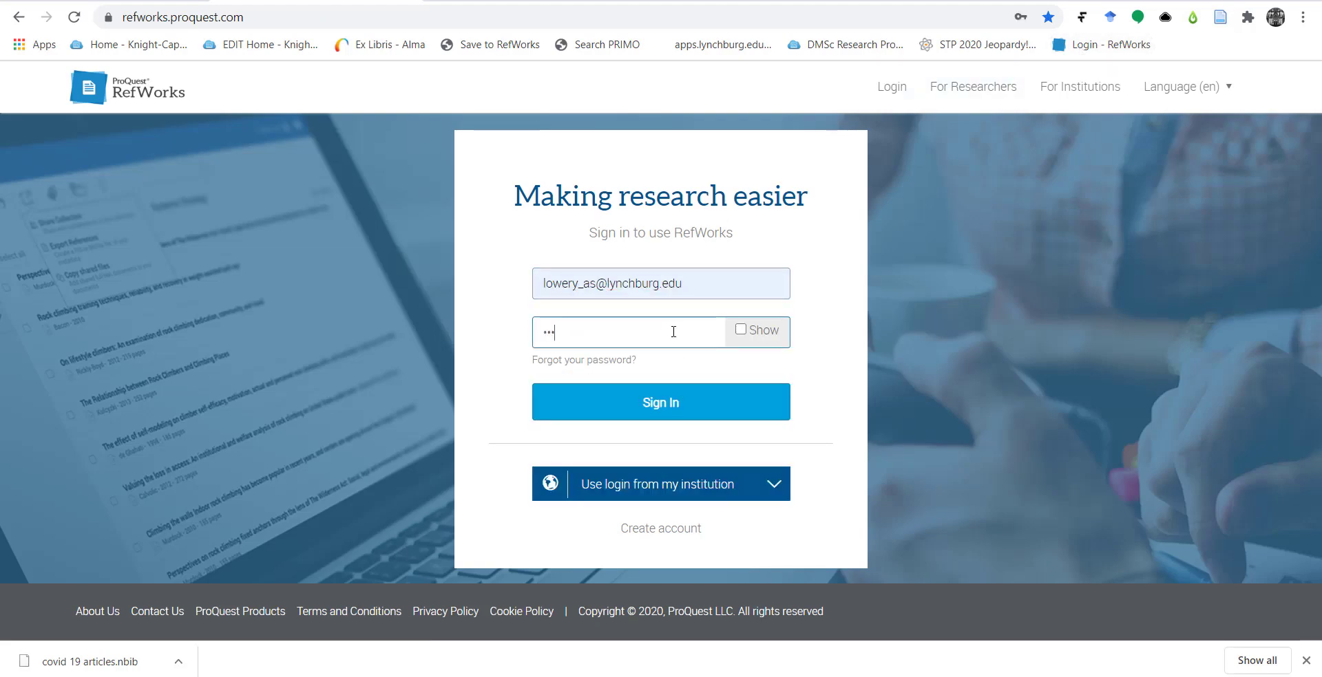
type("••••••")
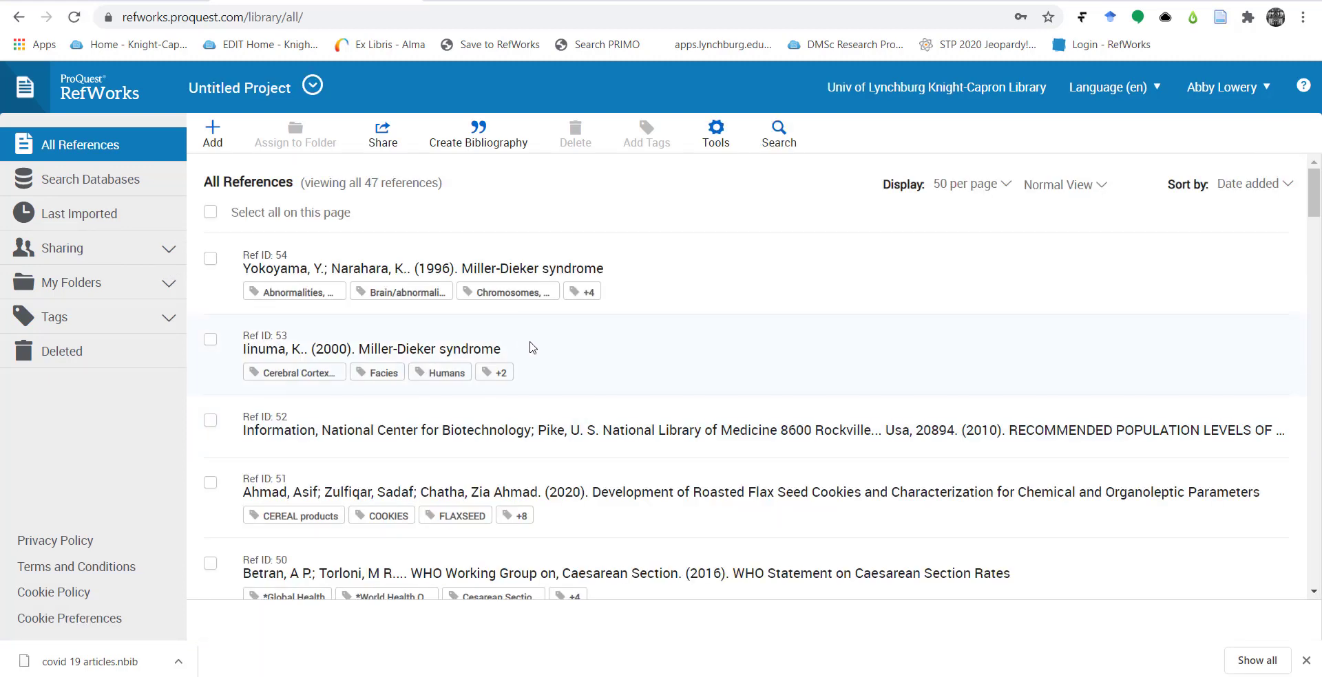
Choose Add > Import references to reach the file import page
left_click(216, 137)
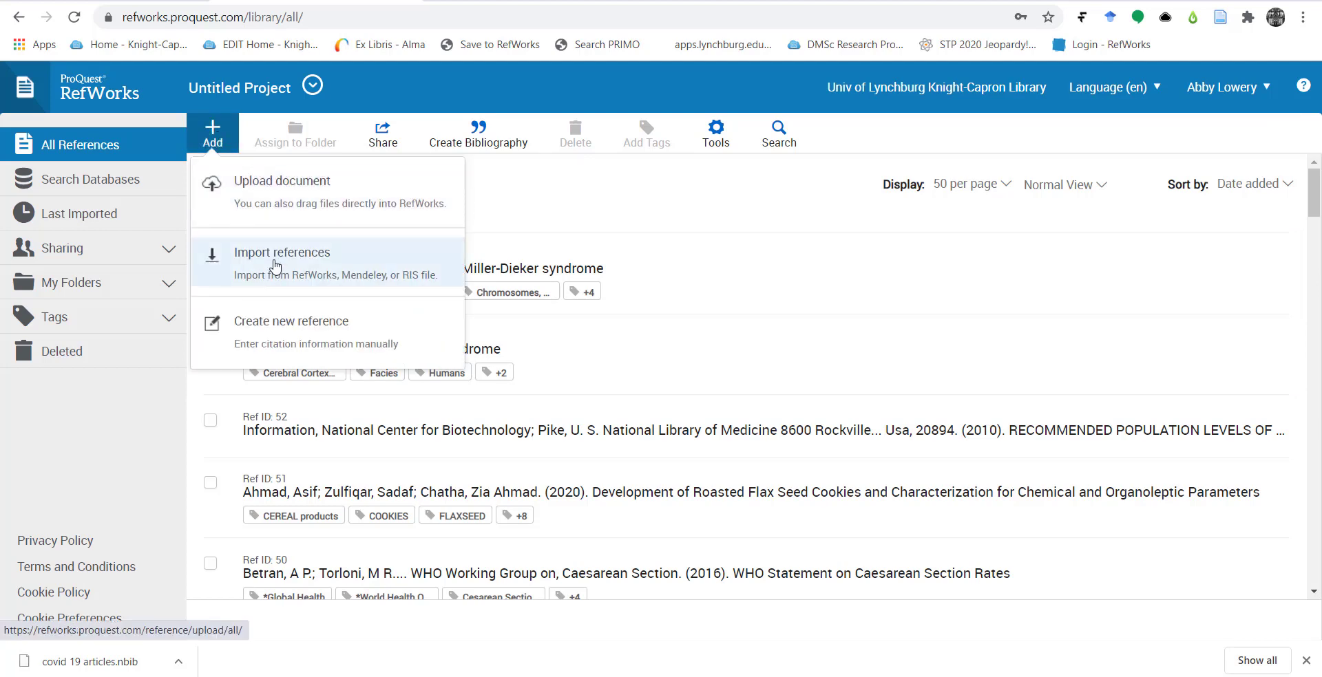
left_click(276, 259)
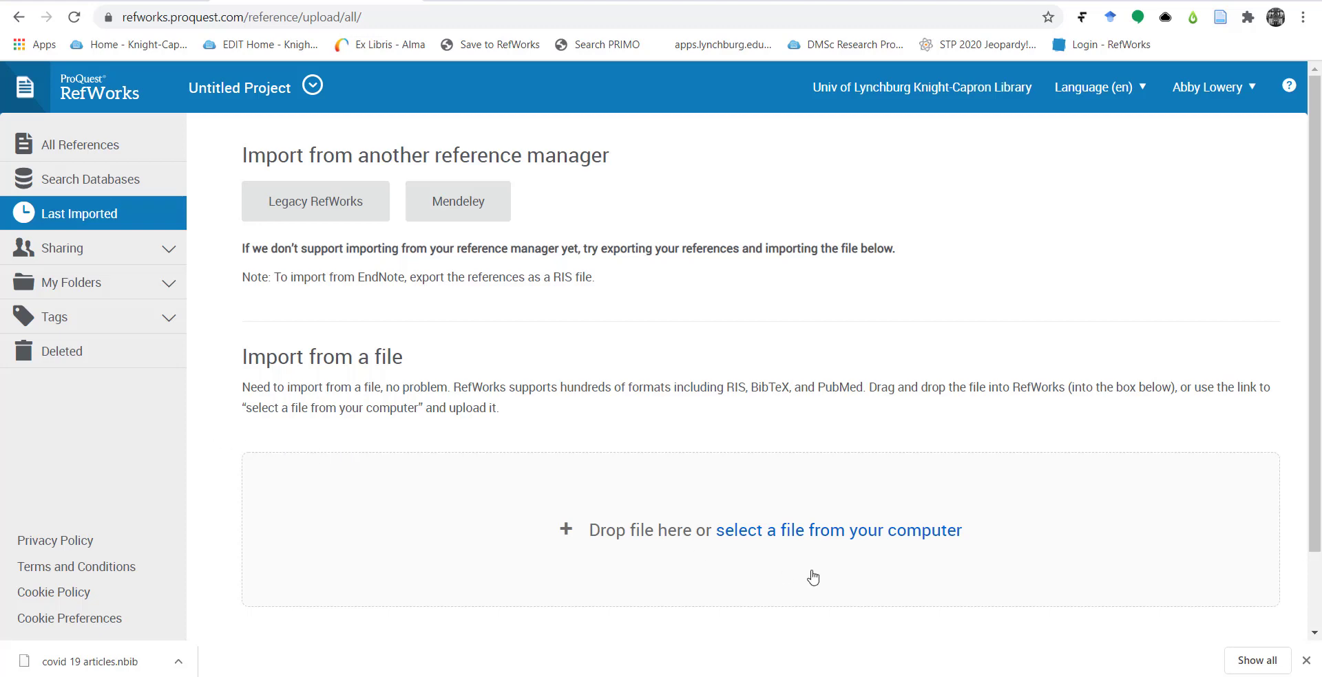
Choose 'covid 19 articles.nbib' from the Desktop as the file to import
left_click(799, 532)
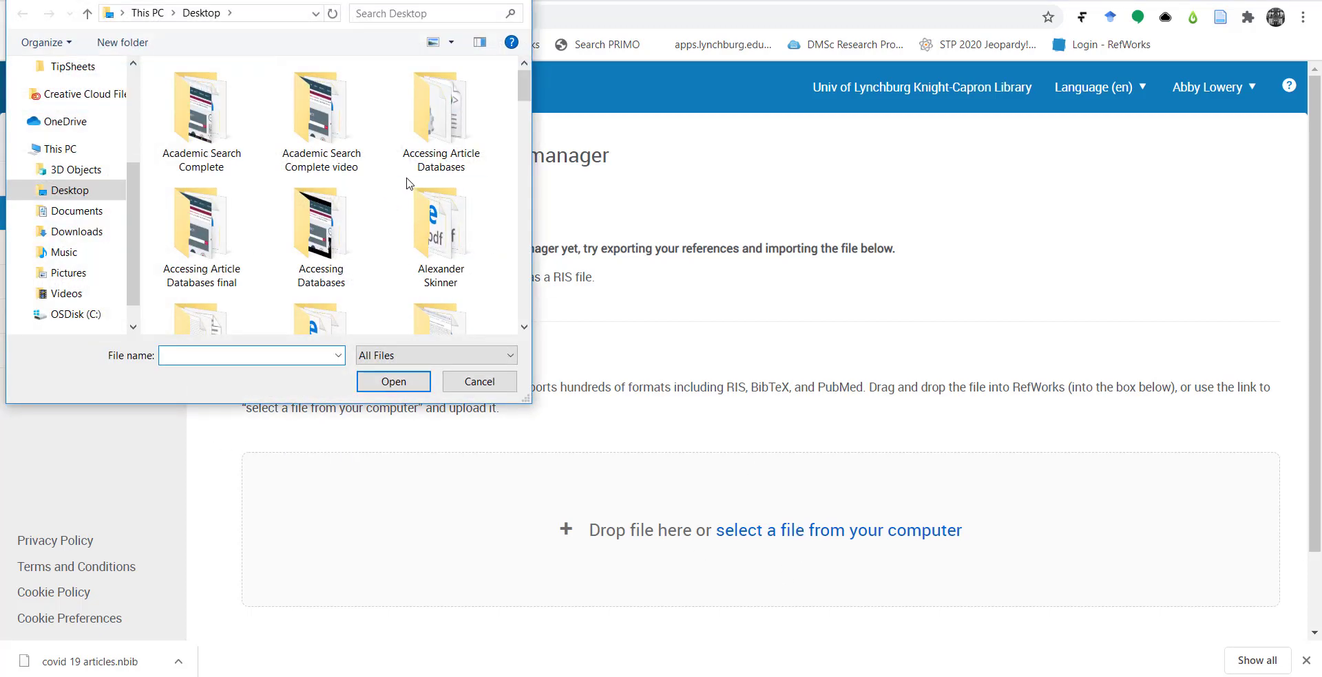
scroll(462, 217, "down", 2)
scroll(499, 222, "up", 2)
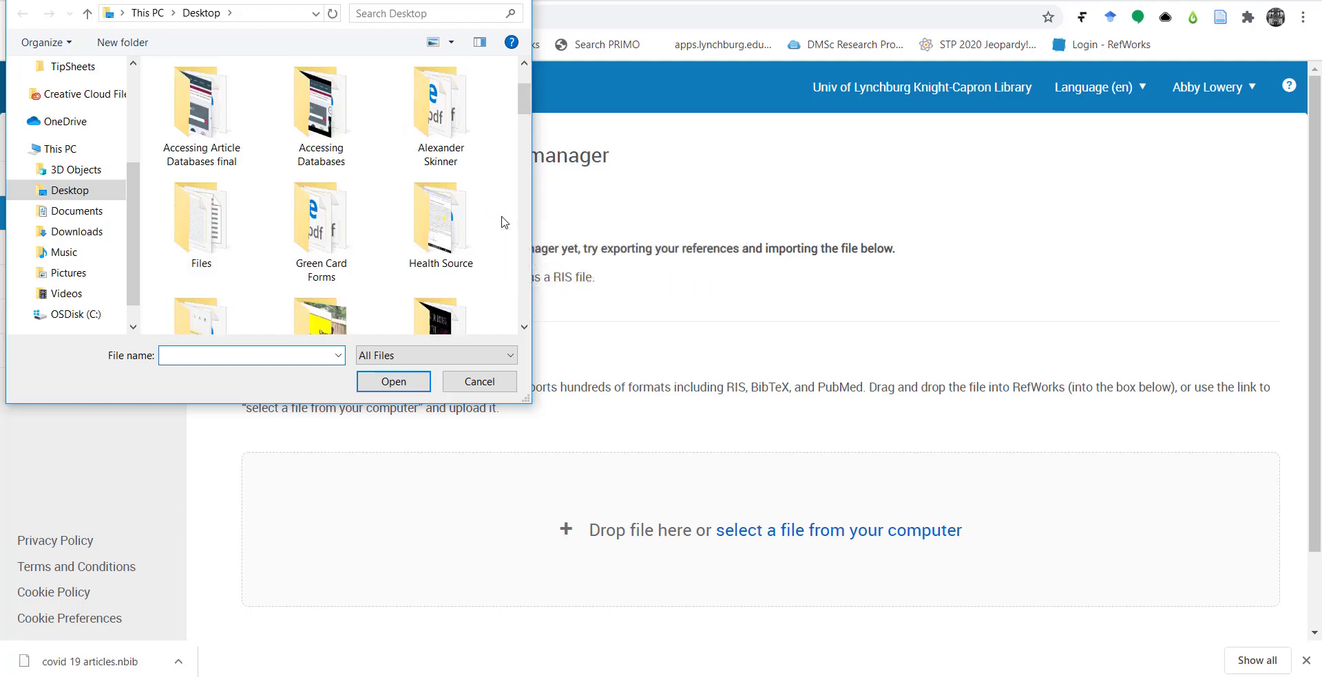
scroll(505, 222, "down", 2)
scroll(505, 221, "down", 2)
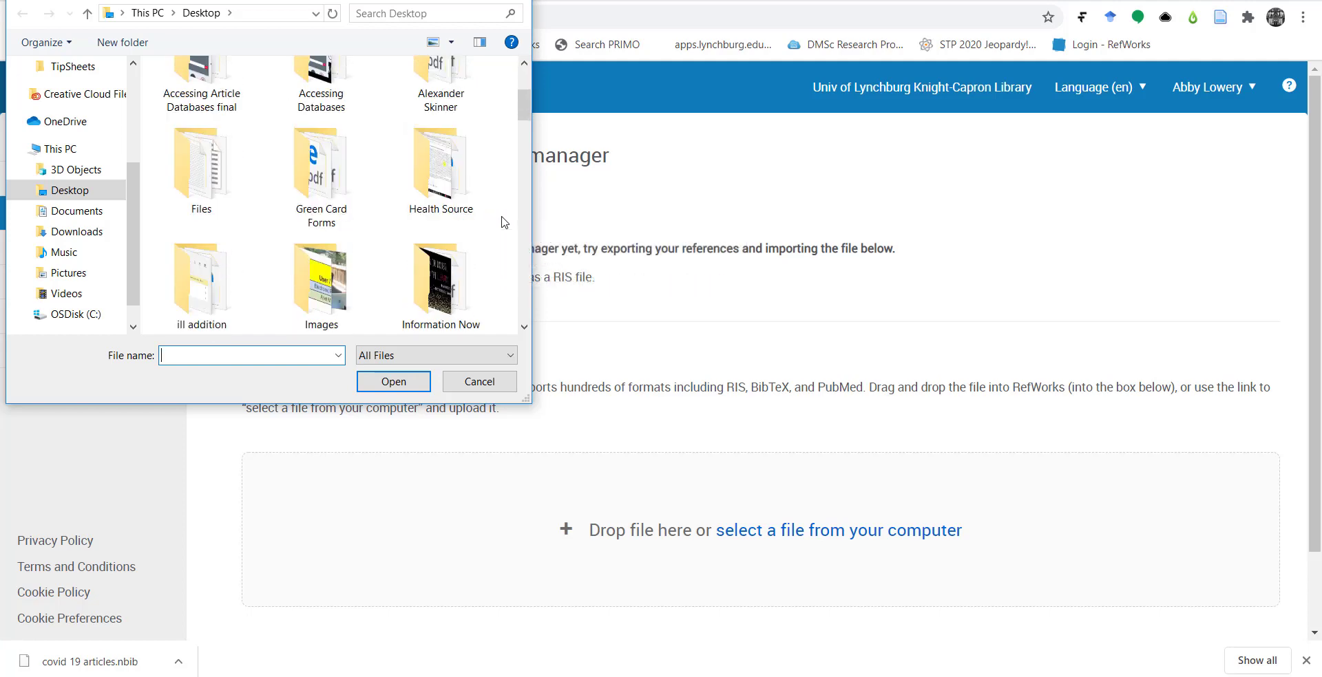
scroll(504, 221, "down", 4)
scroll(504, 222, "down", 4)
scroll(504, 221, "down", 2)
scroll(456, 106, "down", 2)
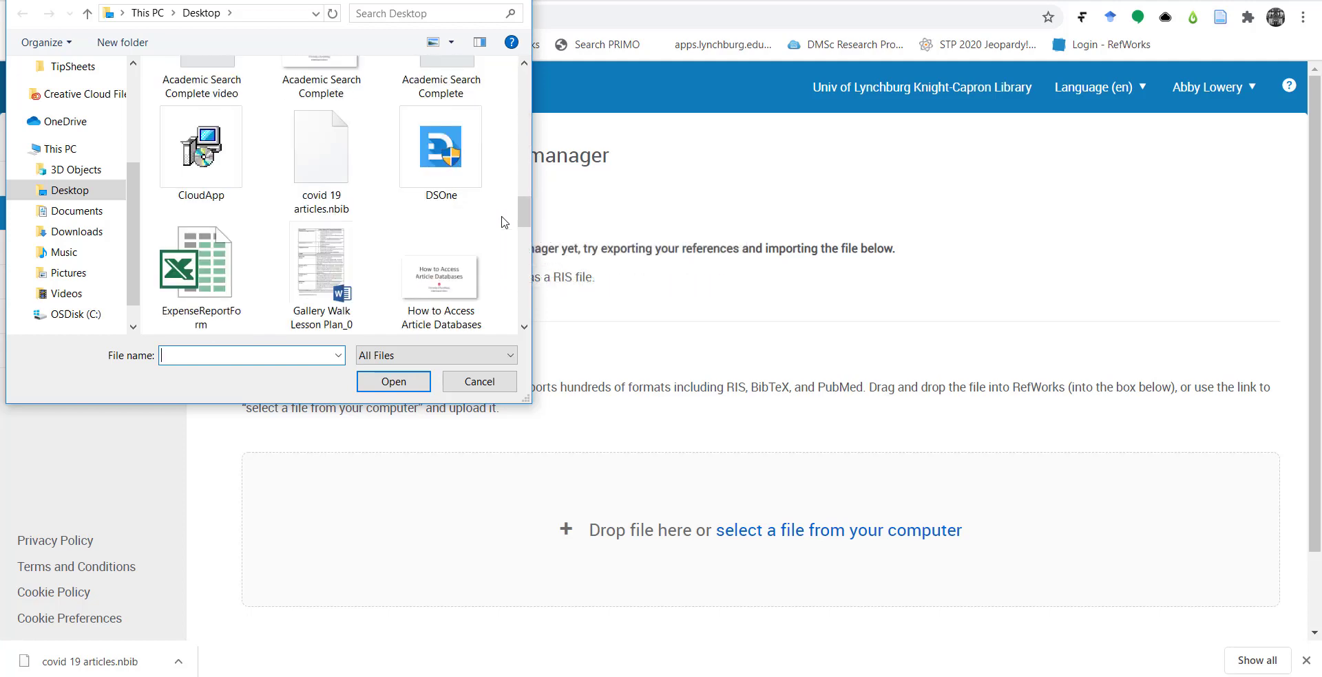
mouse_move(320, 165)
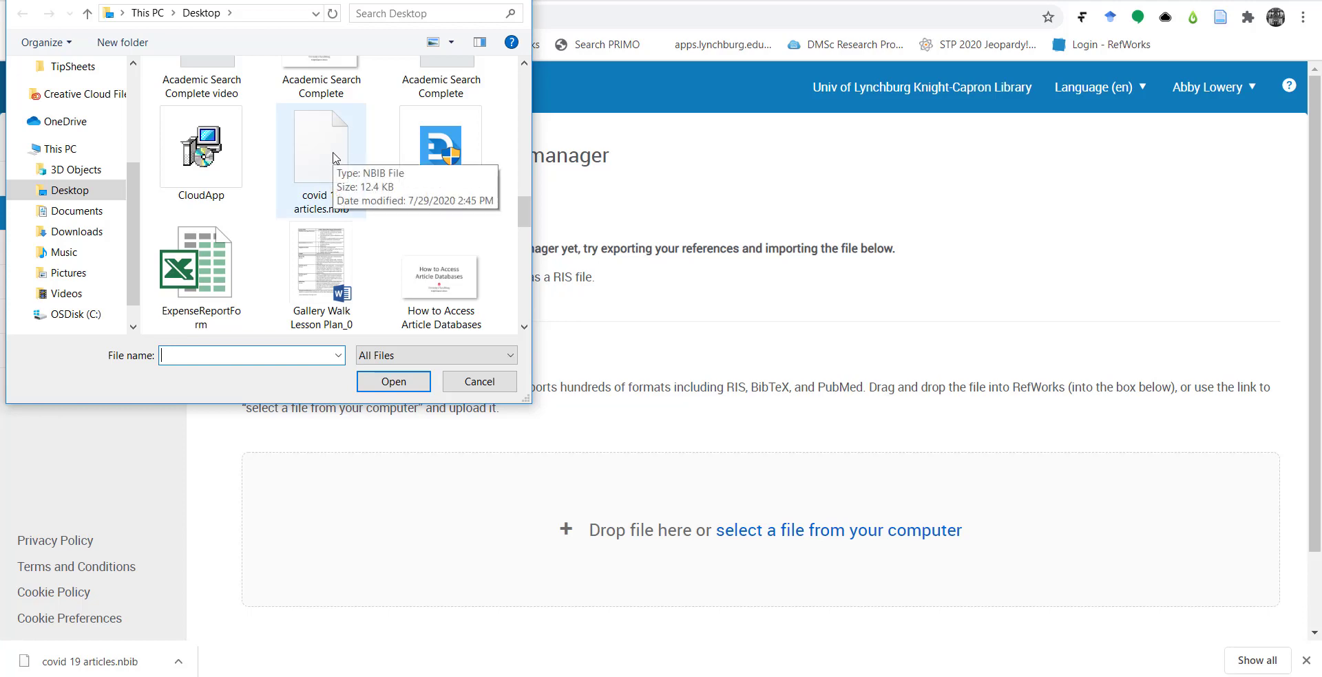
double_click(330, 154)
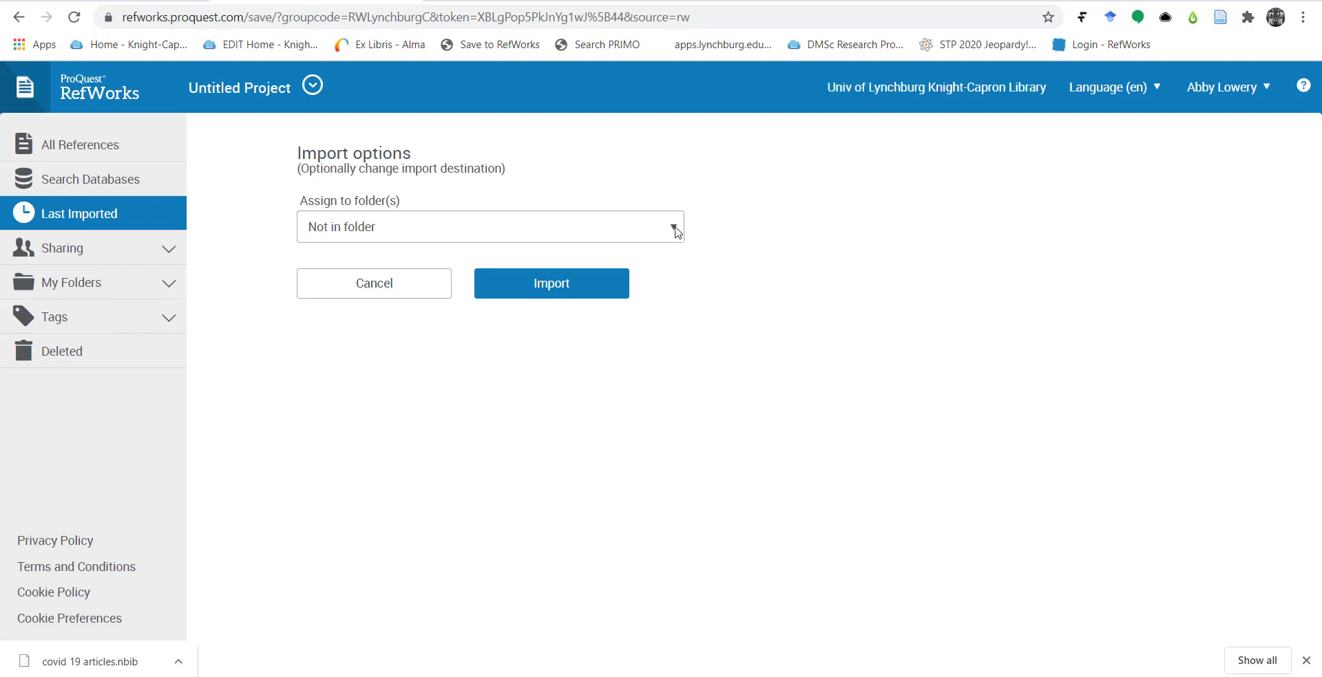
Import the three citations with the folder left as Not in folder
left_click(673, 229)
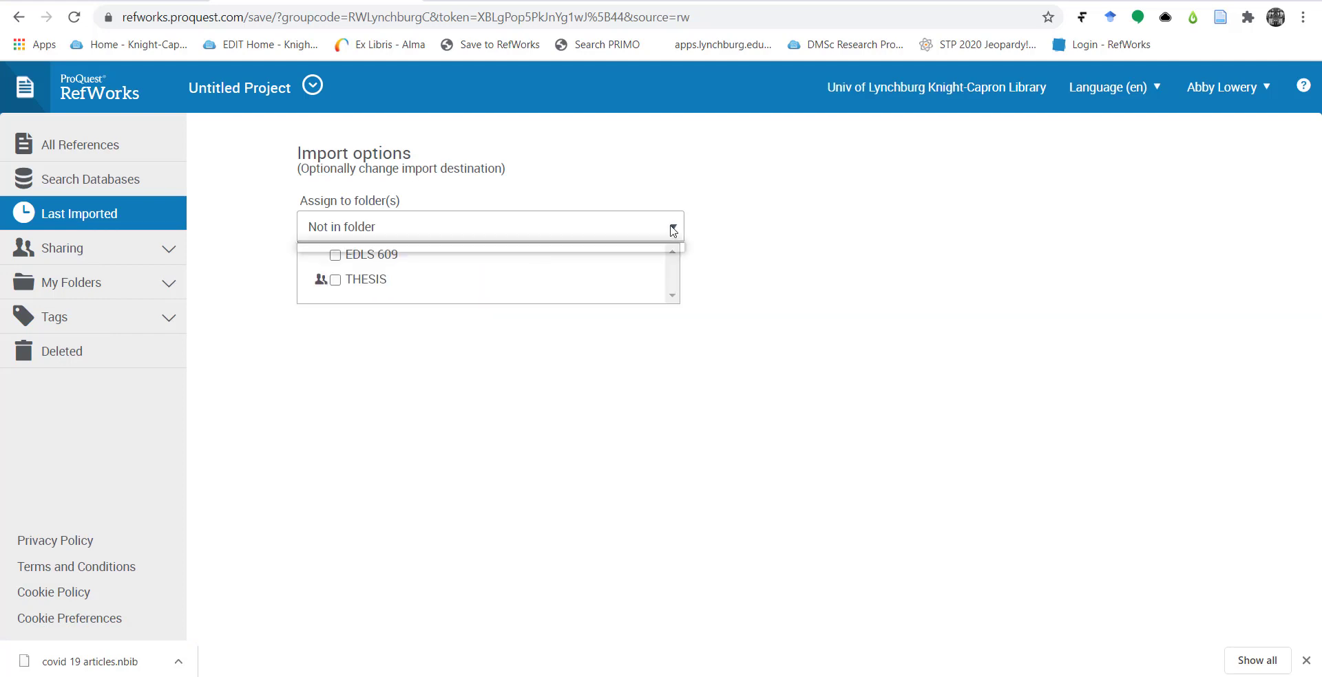
left_click(674, 223)
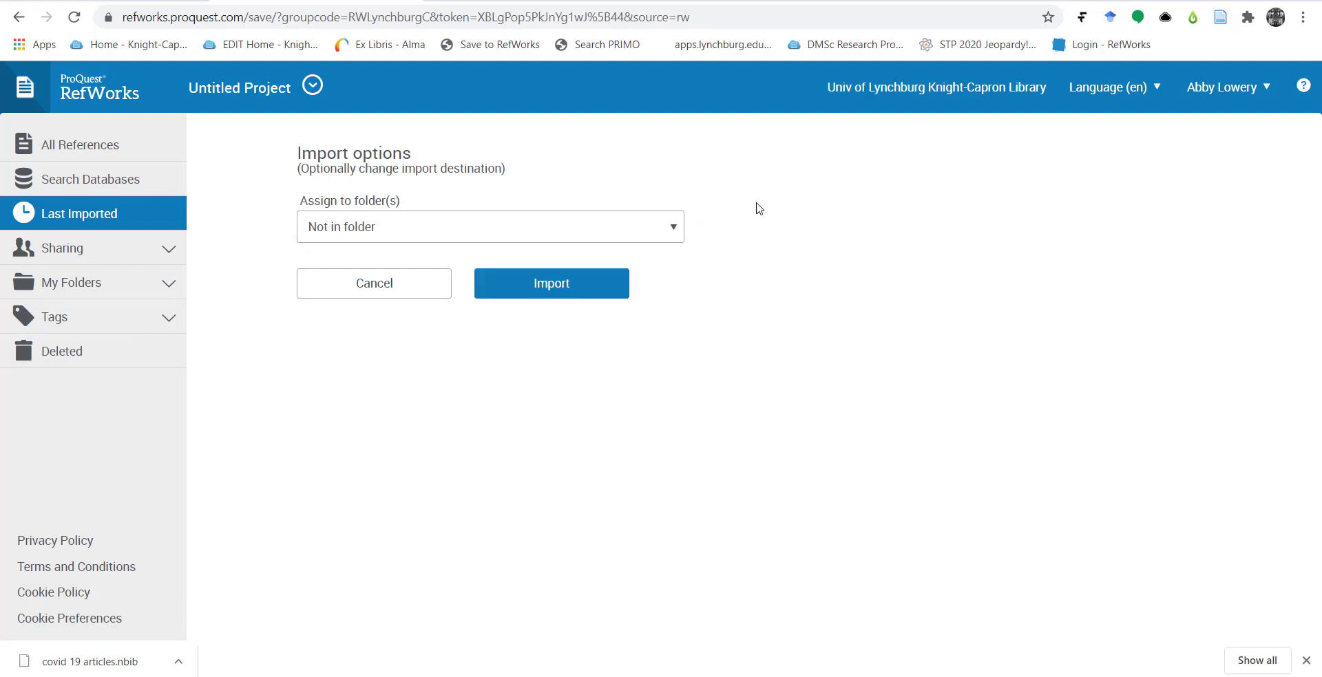
left_click(544, 285)
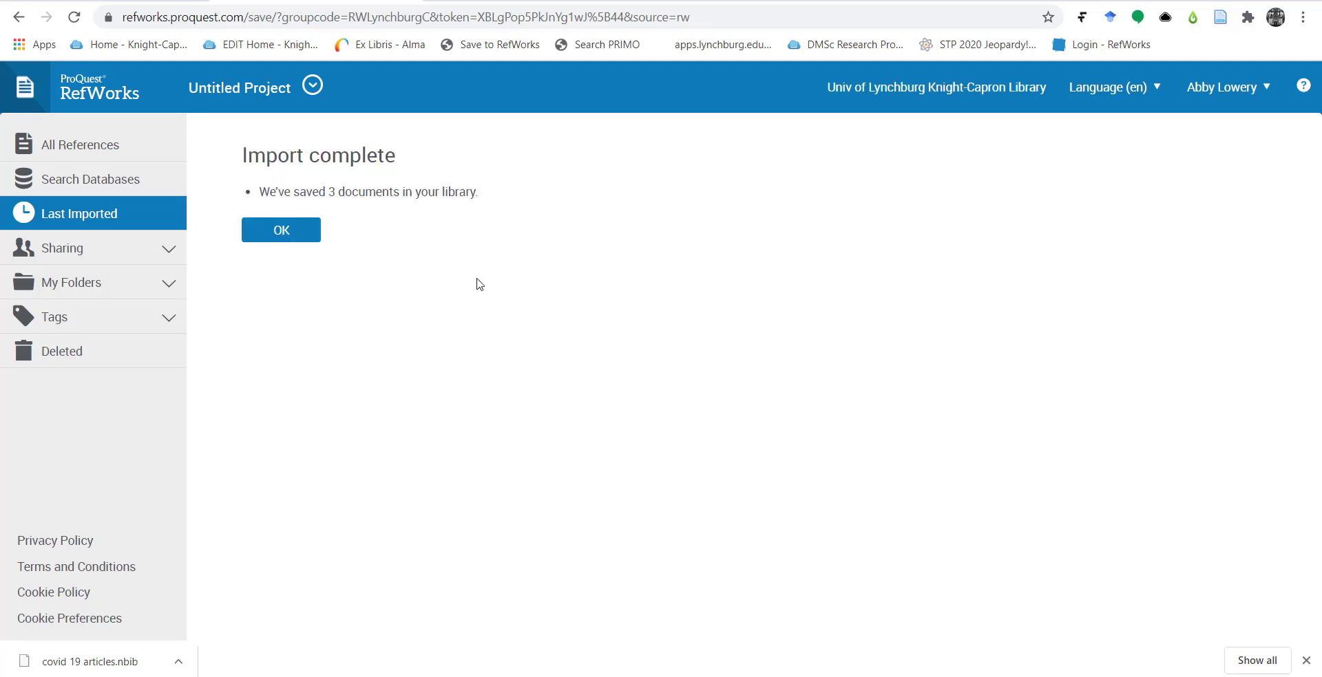